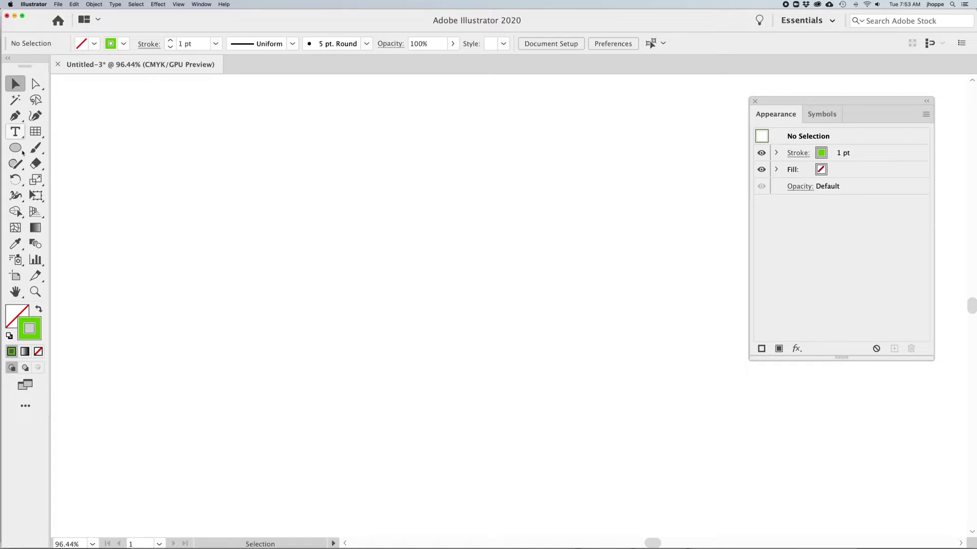
# Step: Draw a tall ellipse and delete its left anchor, leaving the right-half arc
pyautogui.click(17, 149)
pyautogui.moveTo(307, 116); pyautogui.dragTo(436, 497)
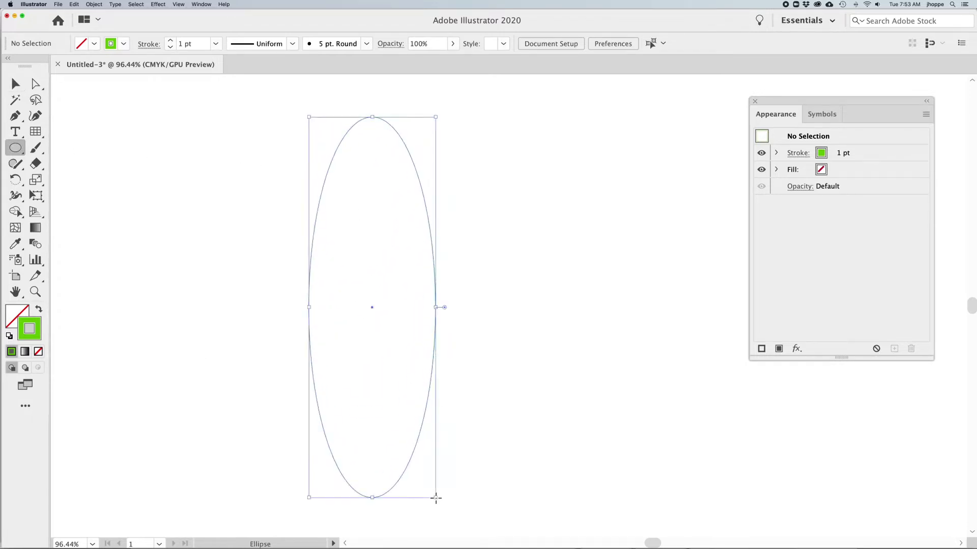
pyautogui.press('a')
pyautogui.moveTo(275, 290); pyautogui.dragTo(317, 331)
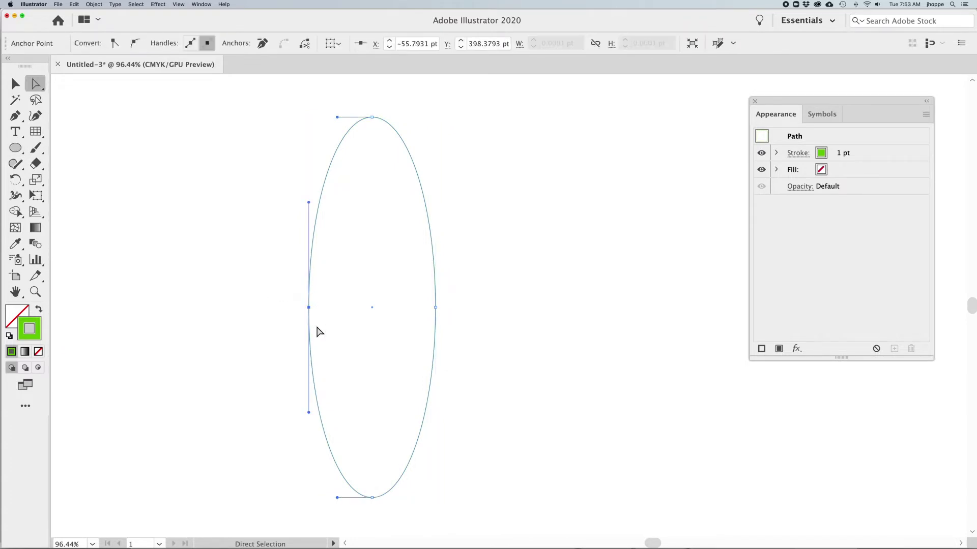
pyautogui.press('Delete')
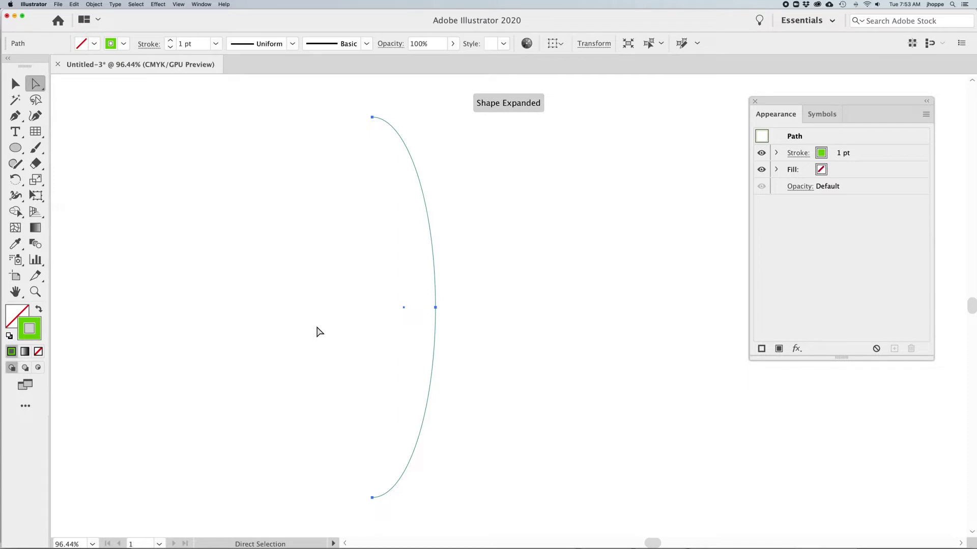
# Step: Select the arc path with the Selection tool and open the Effect 3D menu
pyautogui.click(315, 331)
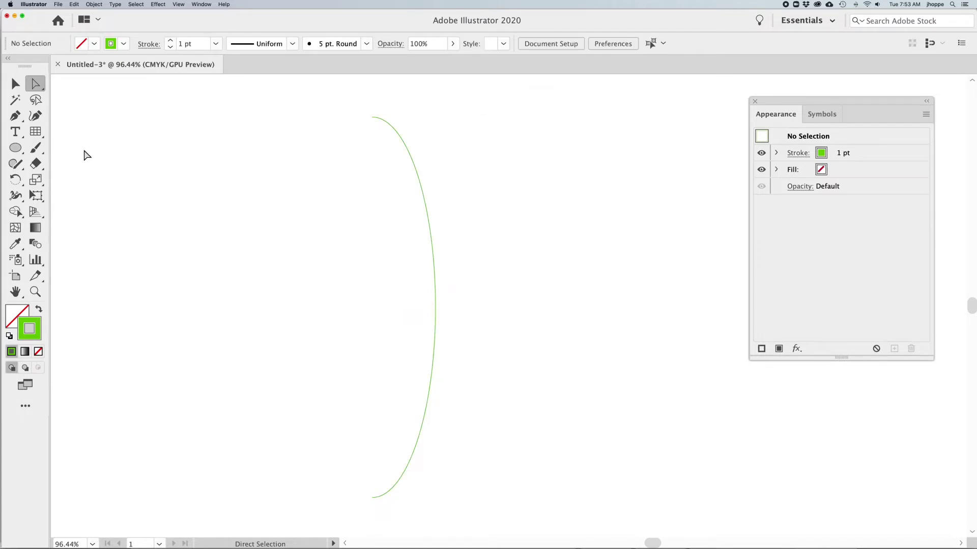
pyautogui.click(15, 84)
pyautogui.click(433, 233)
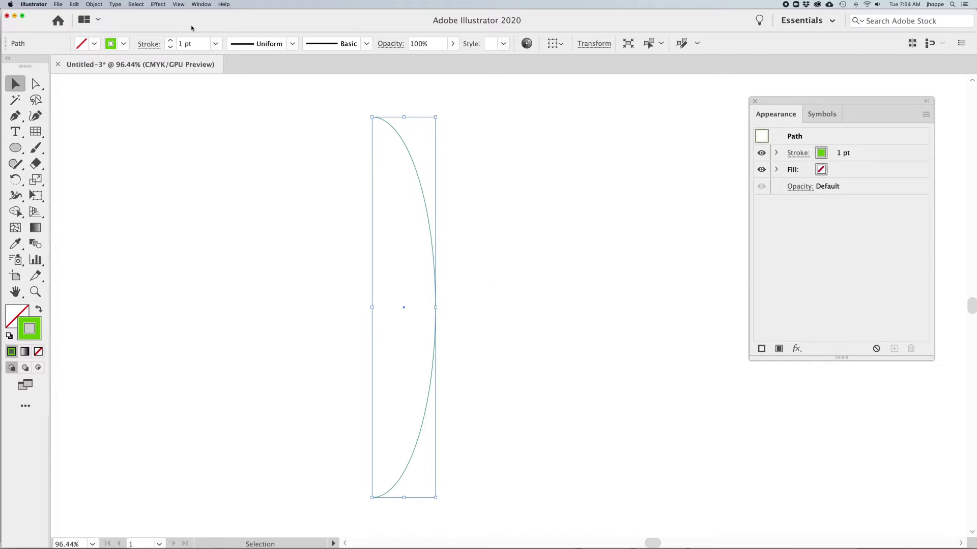
pyautogui.click(166, 3)
# Step: Apply 3D Revolve to the arc from the Right Edge with a 17 pt offset
pyautogui.moveTo(162, 52)
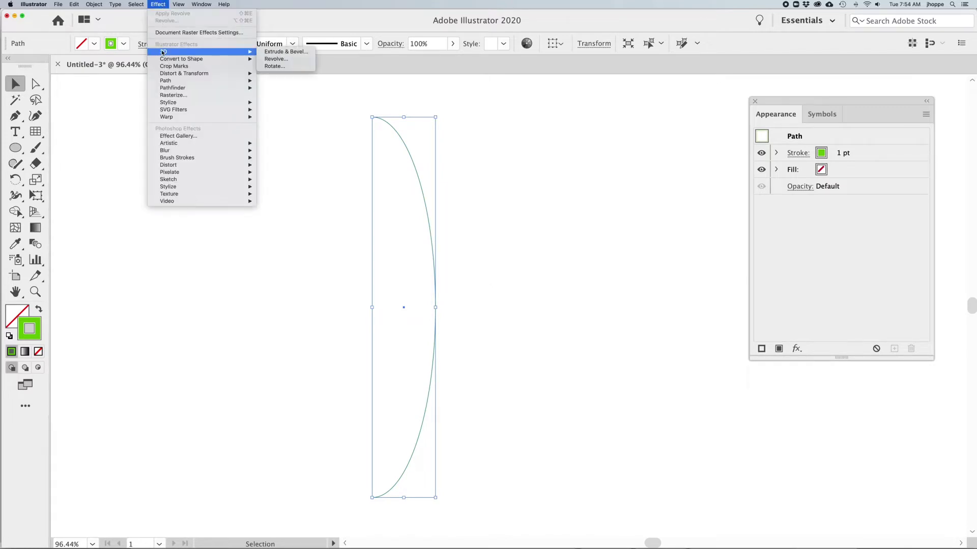
pyautogui.click(273, 59)
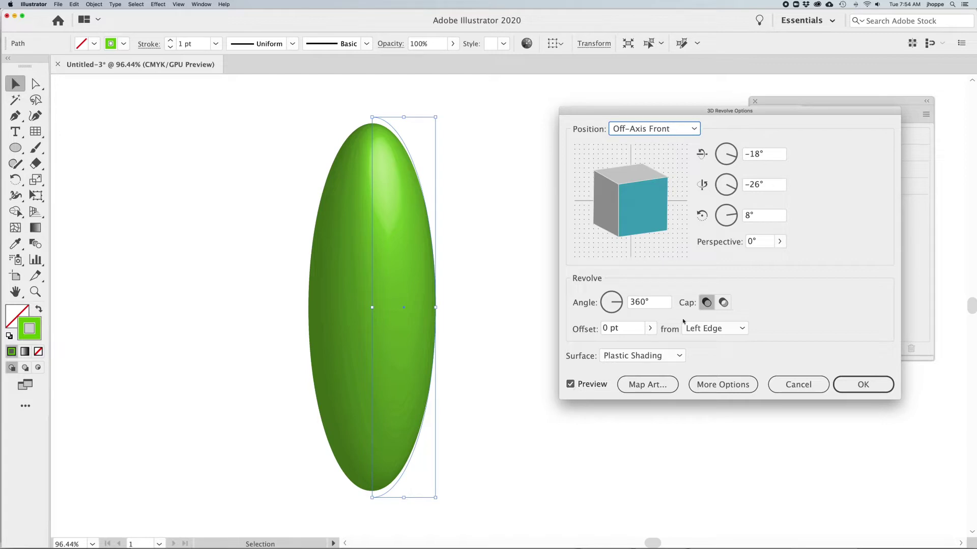
pyautogui.click(740, 330)
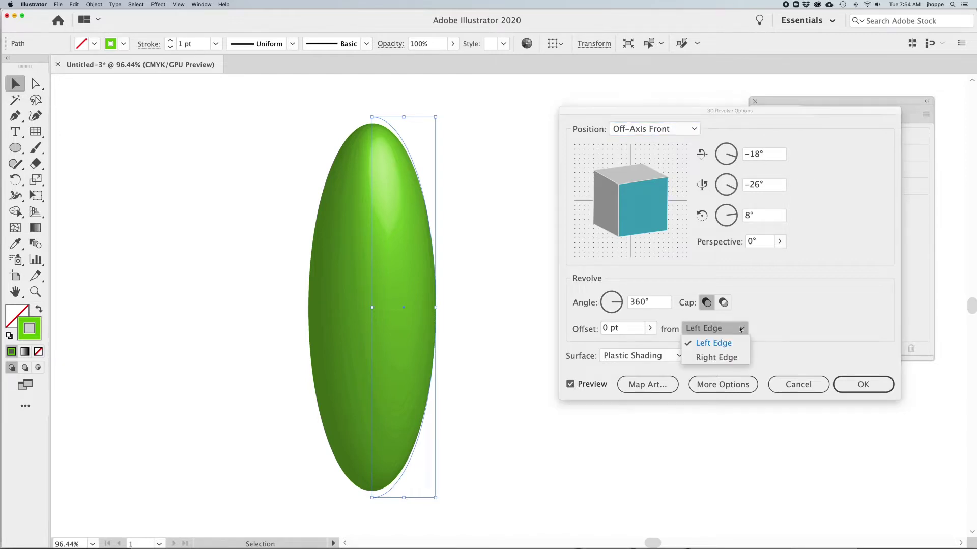
pyautogui.click(729, 359)
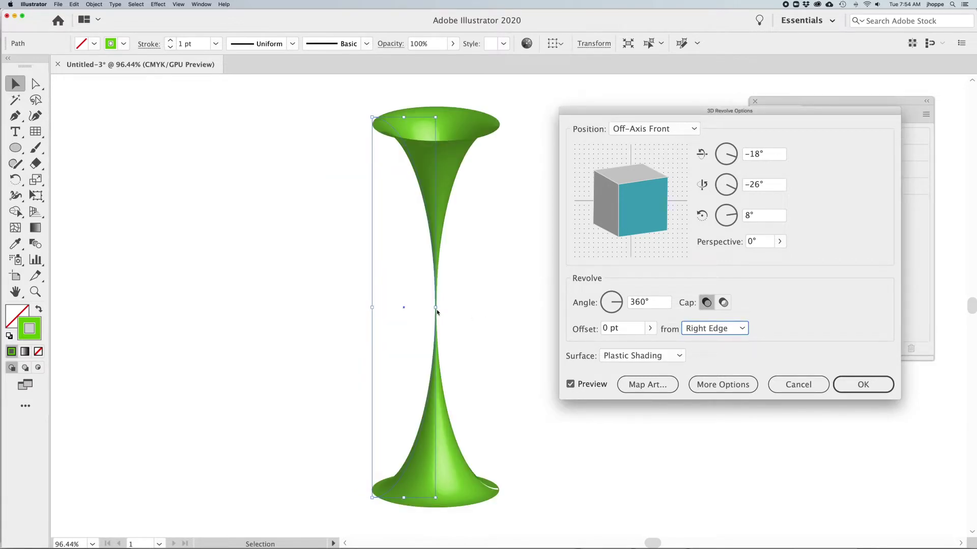
pyautogui.click(650, 329)
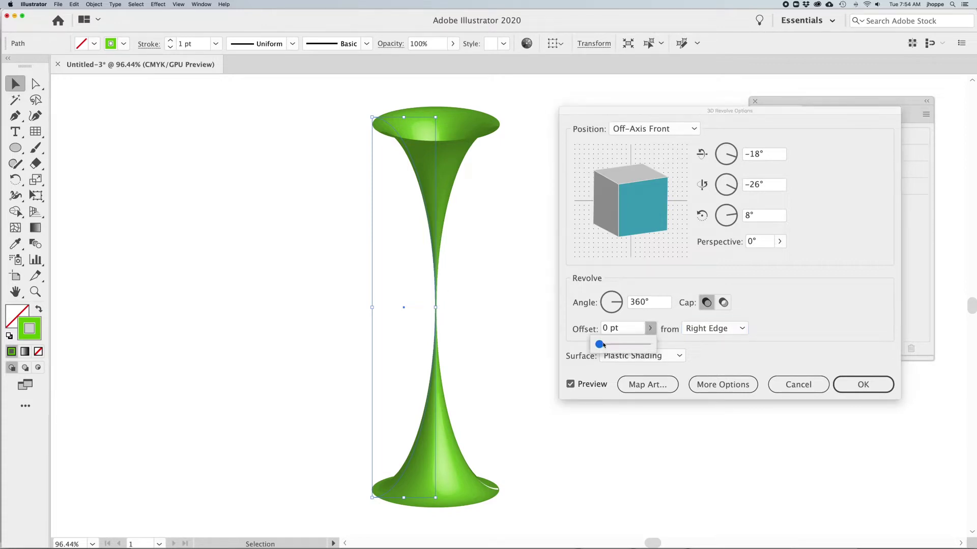
pyautogui.moveTo(603, 345); pyautogui.dragTo(604, 346)
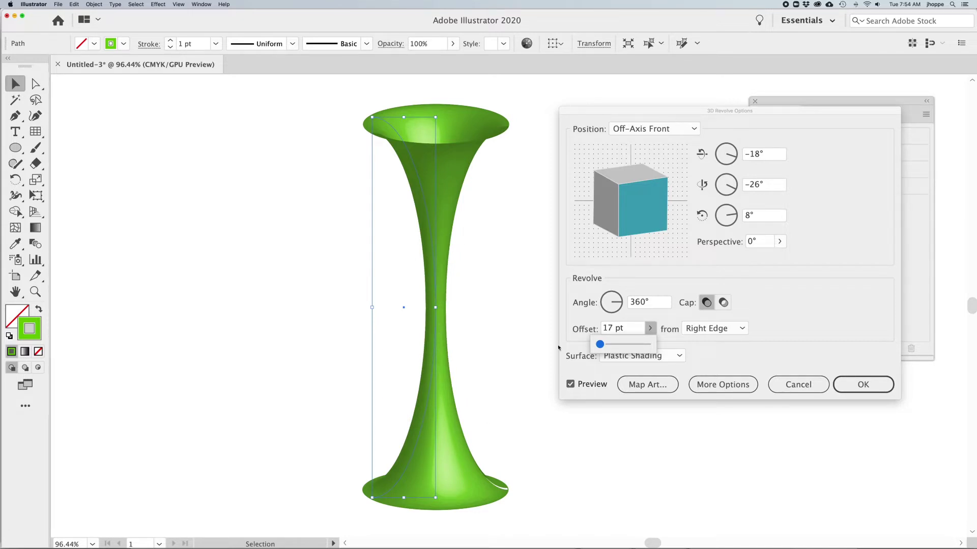
pyautogui.click(872, 382)
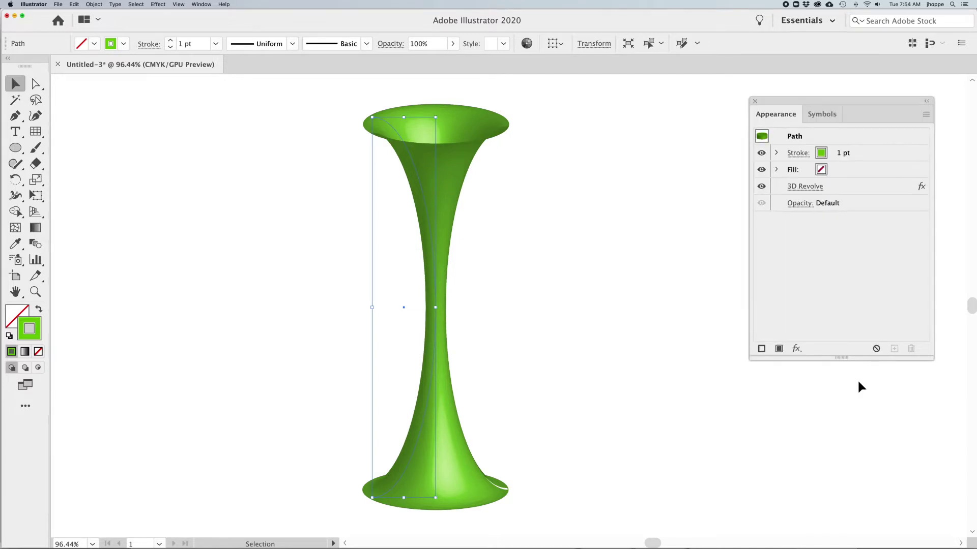
# Step: Draw a vase-height rectangular grid beside the vase, adjusting it to 13 columns
pyautogui.press('space')
pyautogui.moveTo(636, 331); pyautogui.dragTo(506, 329)
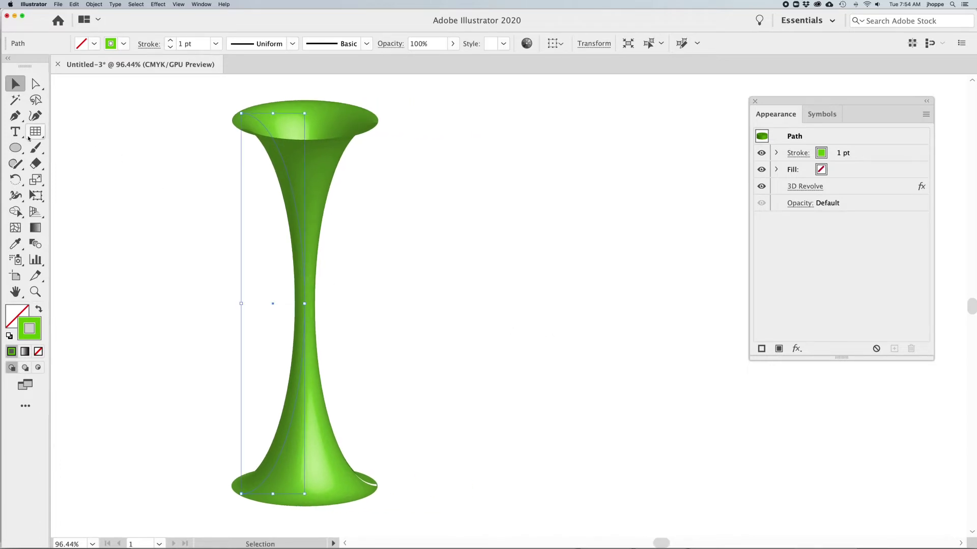
pyautogui.moveTo(36, 131); pyautogui.dragTo(85, 180)
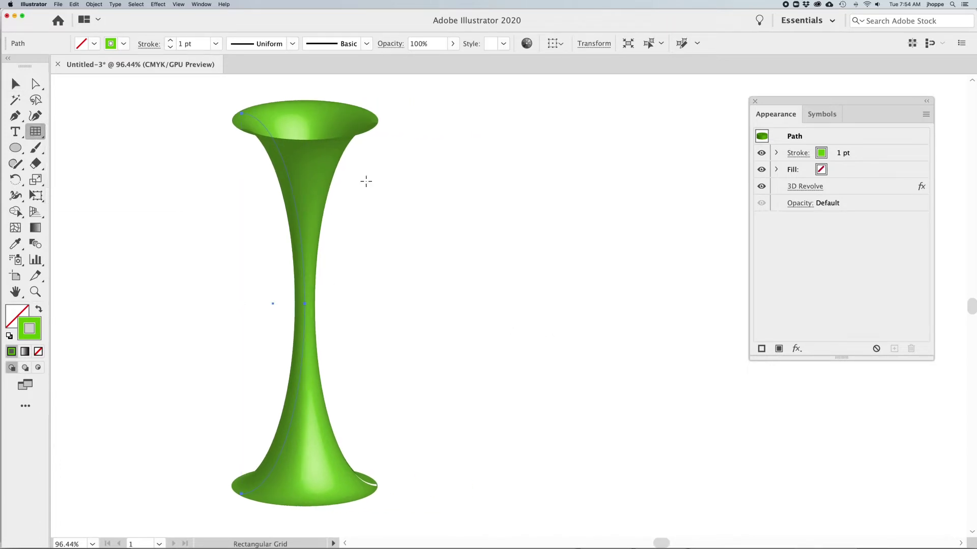
pyautogui.moveTo(437, 105); pyautogui.dragTo(606, 499)
pyautogui.press('Up')
pyautogui.press('Up')
pyautogui.press('Up')
pyautogui.press('Up')
pyautogui.press('Down')
pyautogui.press('Down')
pyautogui.press('Right')
pyautogui.press('Right')
pyautogui.press('Right')
pyautogui.press('Left')
pyautogui.press('Left')
pyautogui.press('Left')
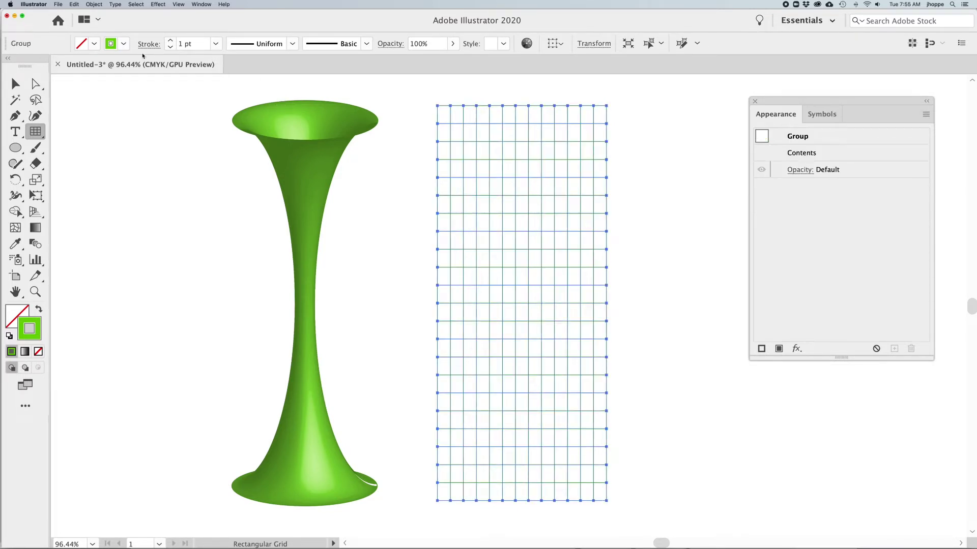
# Step: Select the vase, then the grid, with the Selection tool
pyautogui.click(15, 84)
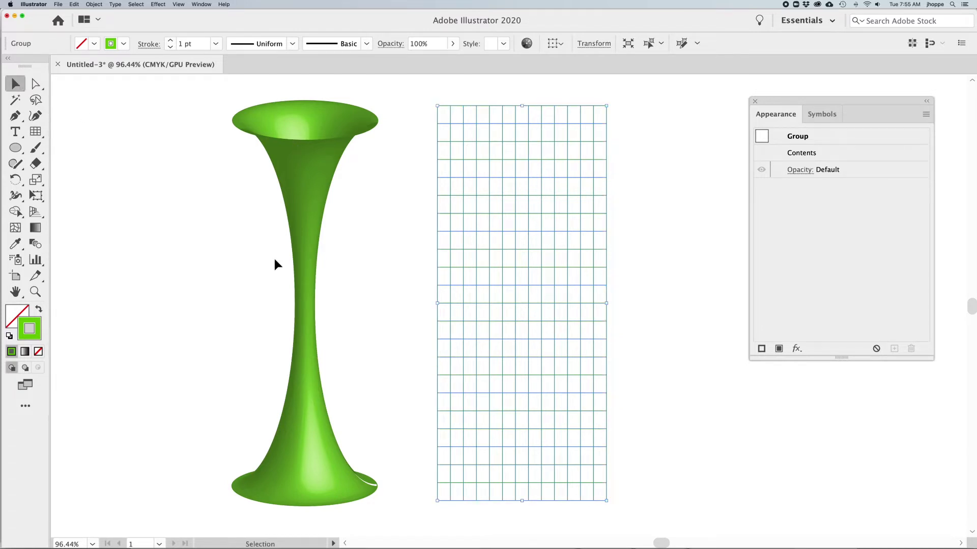
pyautogui.click(316, 283)
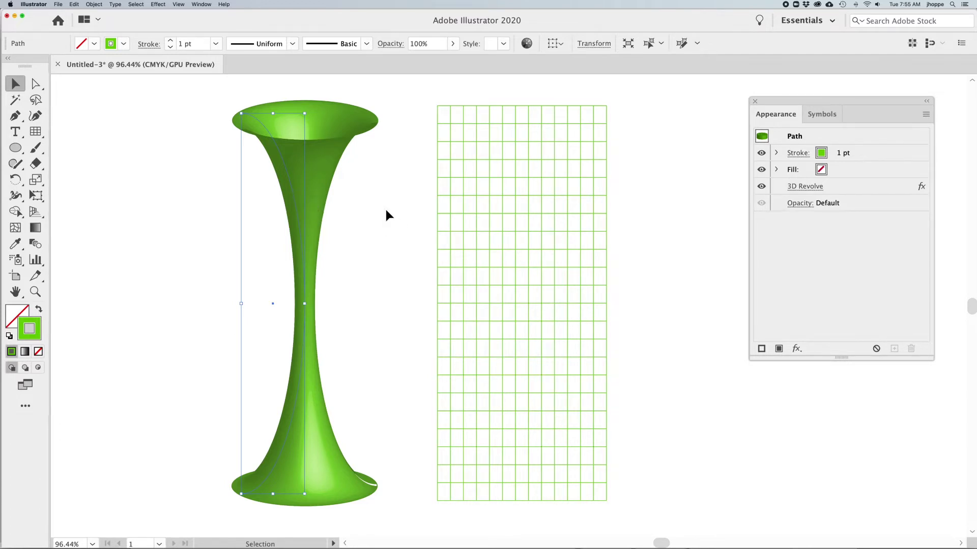
pyautogui.click(515, 237)
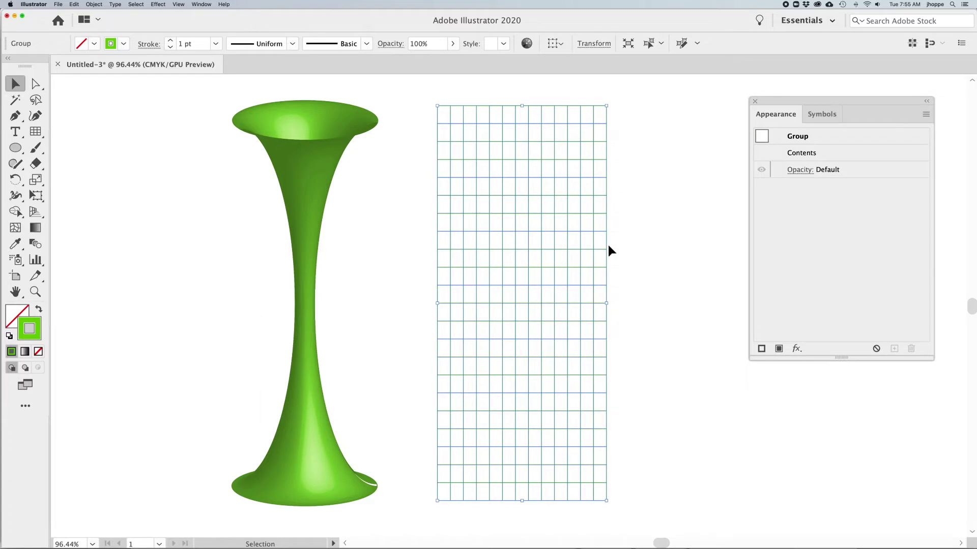
# Step: Set the grid's stroke to 0.75 pt and drag it into the Symbols panel
pyautogui.click(170, 47)
pyautogui.click(426, 97)
pyautogui.moveTo(425, 93); pyautogui.dragTo(659, 490)
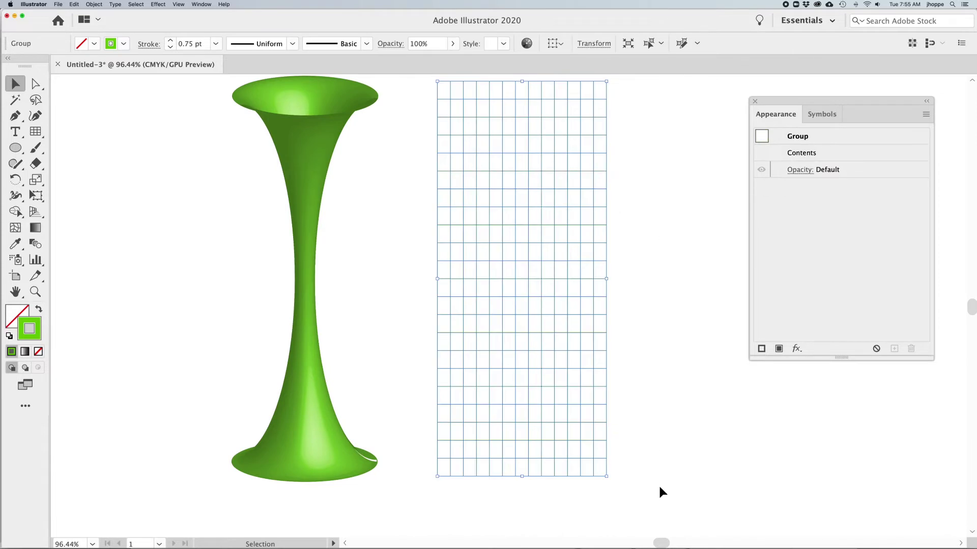
pyautogui.click(659, 487)
pyautogui.moveTo(391, 191); pyautogui.dragTo(634, 296)
pyautogui.click(820, 115)
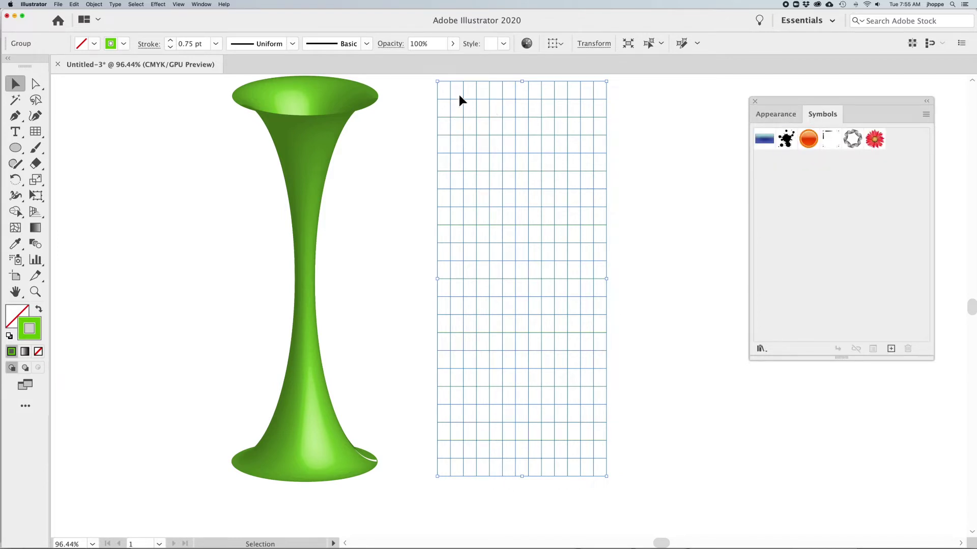
pyautogui.moveTo(451, 83); pyautogui.dragTo(837, 172)
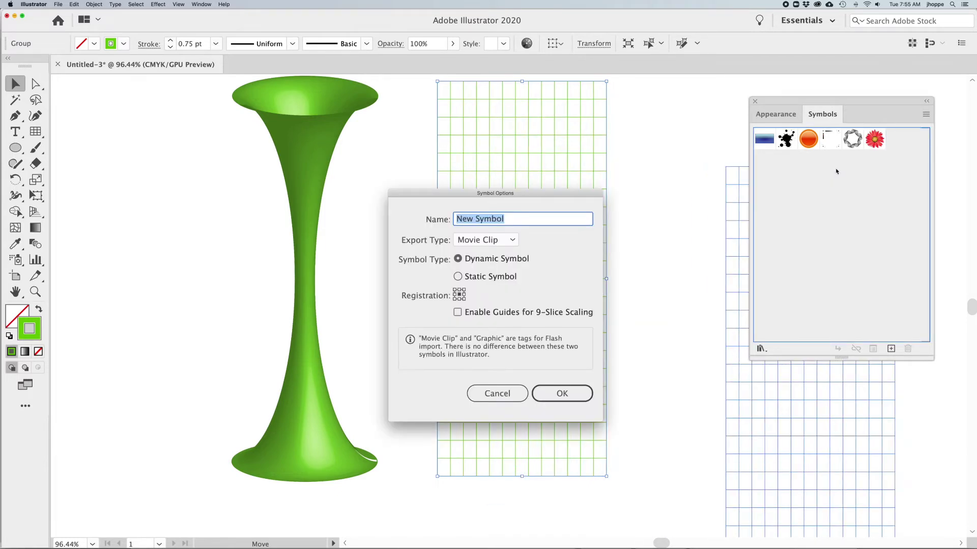
# Step: Save the symbol as 'Grid' with Graphic export type, then select the vase's profile path
pyautogui.write('Grid')
pyautogui.click(486, 240)
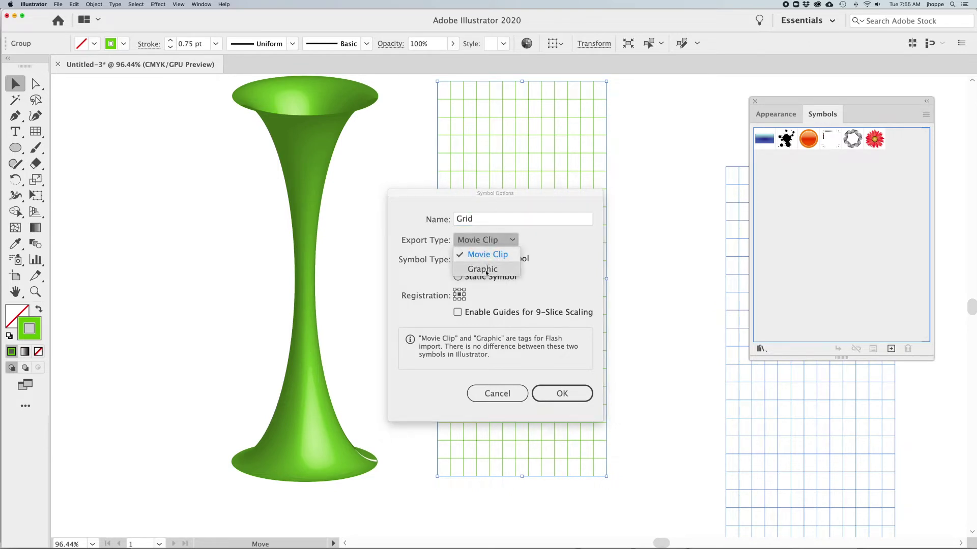
pyautogui.click(488, 270)
pyautogui.click(559, 393)
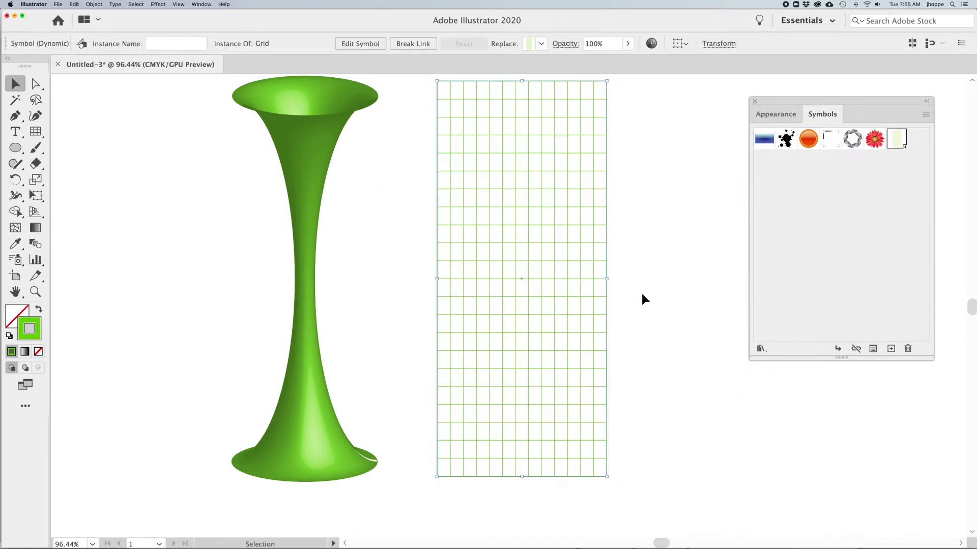
pyautogui.click(647, 294)
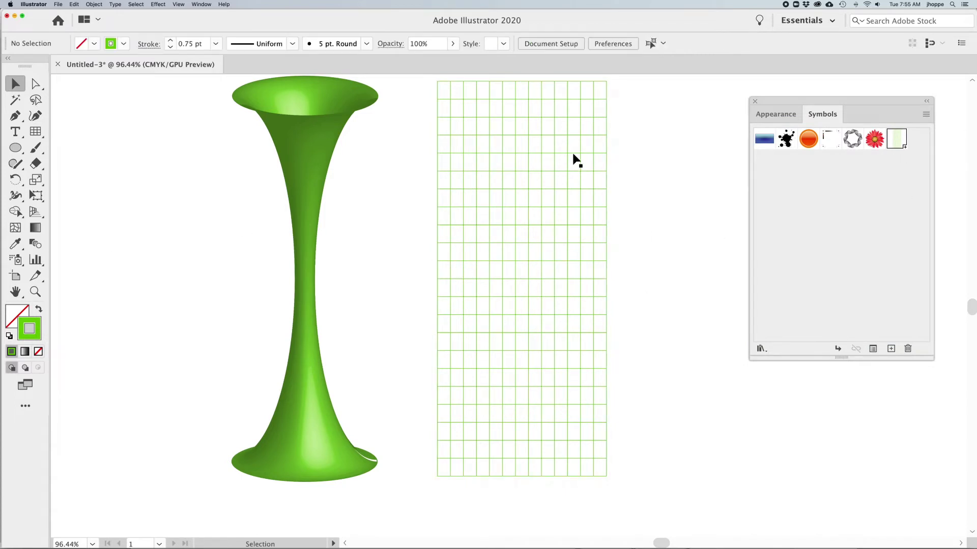
pyautogui.moveTo(337, 290); pyautogui.dragTo(340, 292)
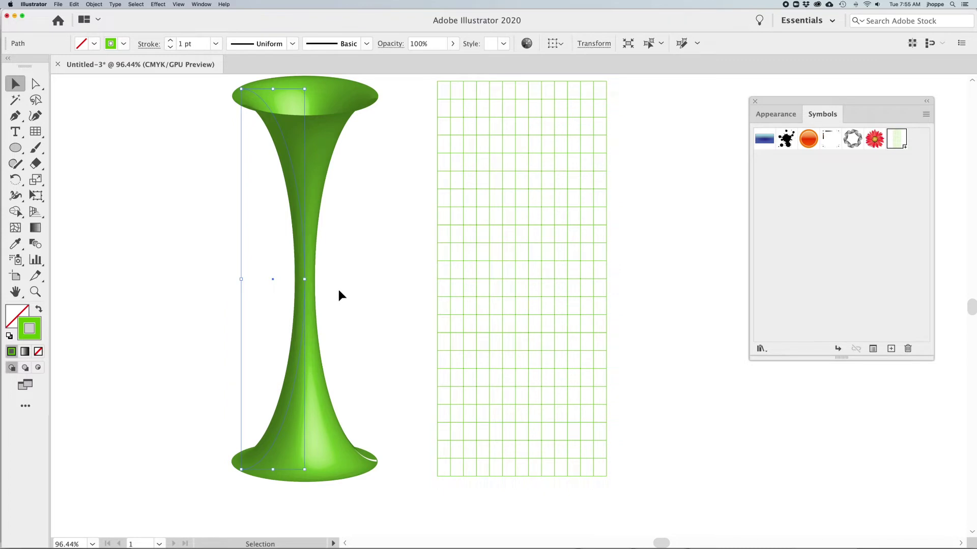
# Step: Map the Grid symbol onto the vase surface with Scale to Fit and Invisible Geometry
pyautogui.click(774, 115)
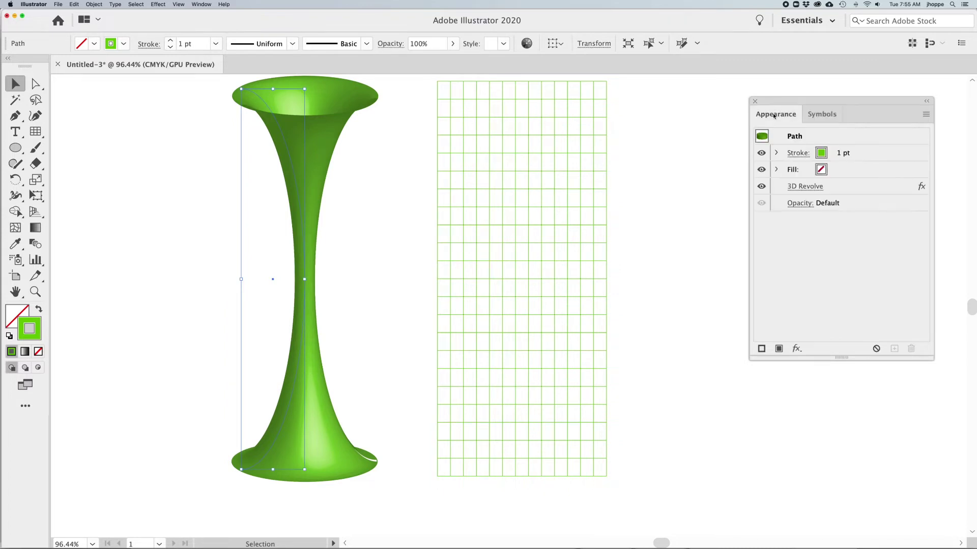
pyautogui.click(798, 191)
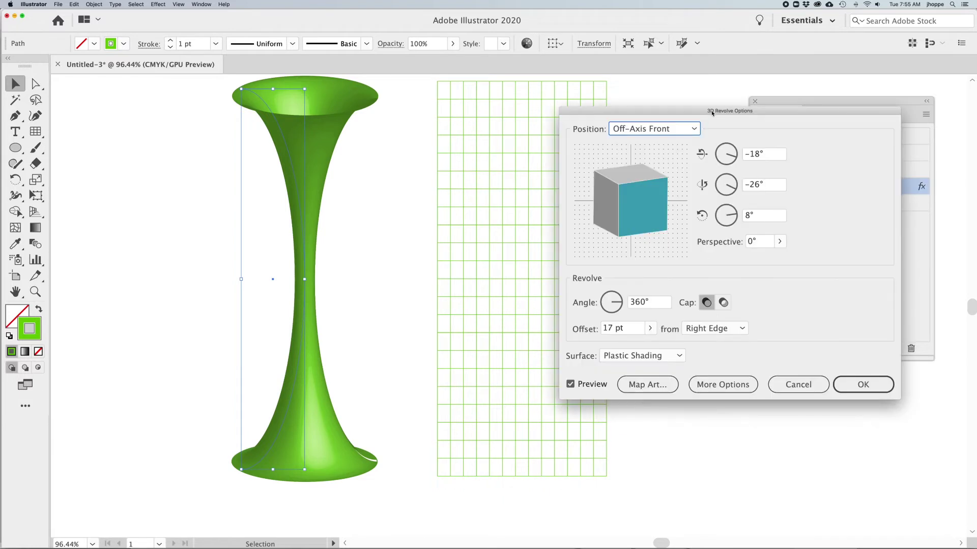
pyautogui.click(648, 386)
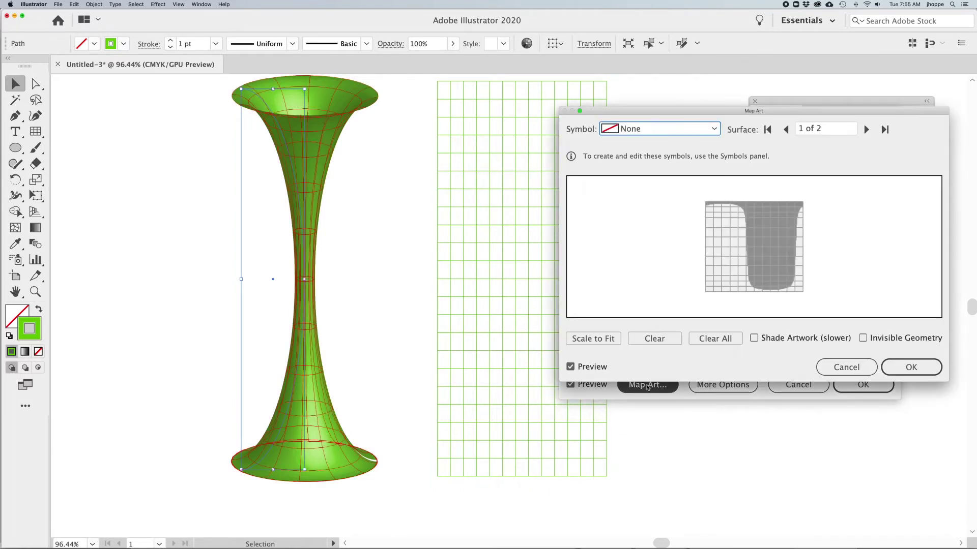
pyautogui.click(664, 132)
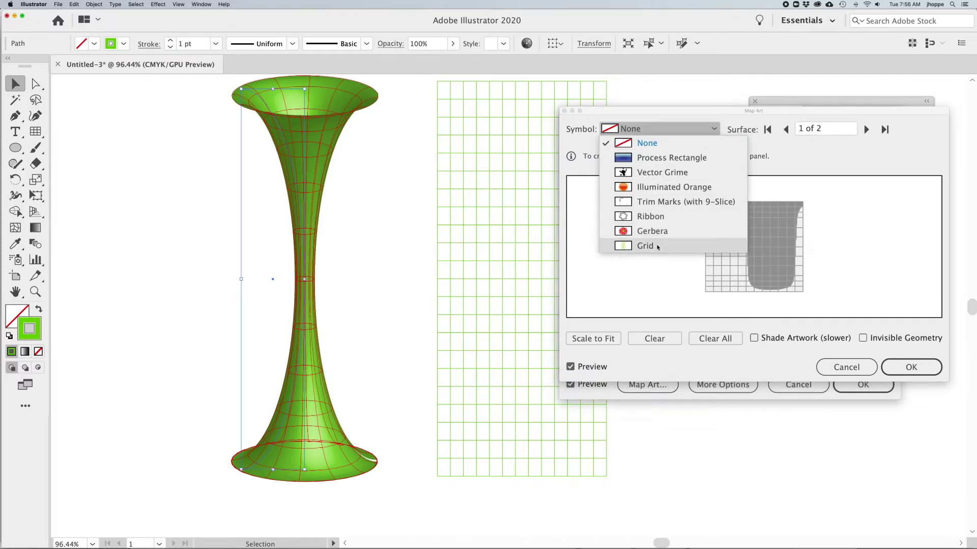
pyautogui.click(658, 247)
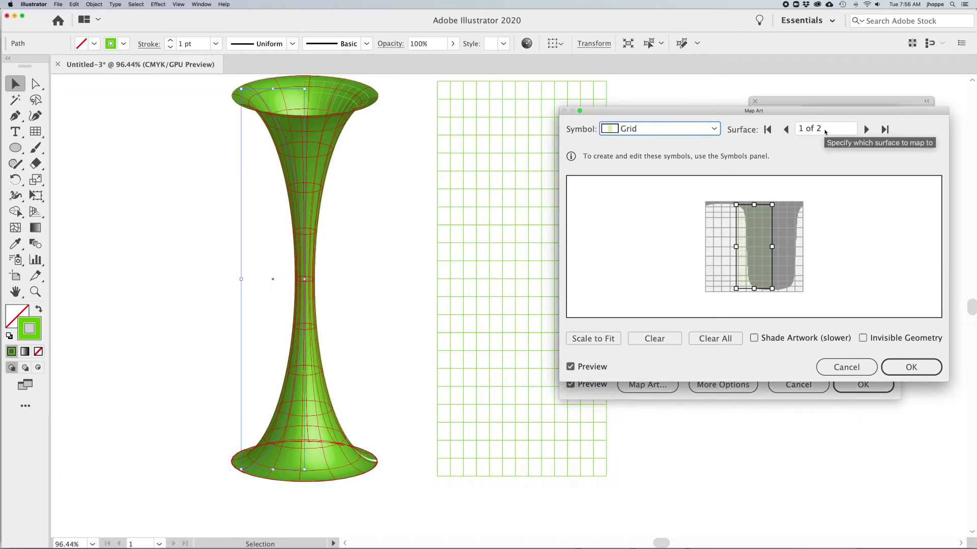
pyautogui.click(607, 340)
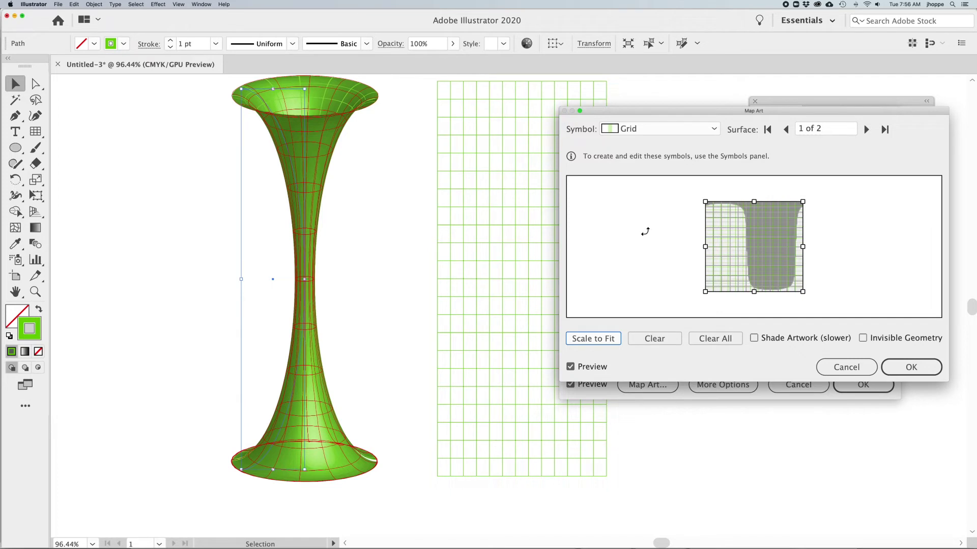
pyautogui.click(862, 339)
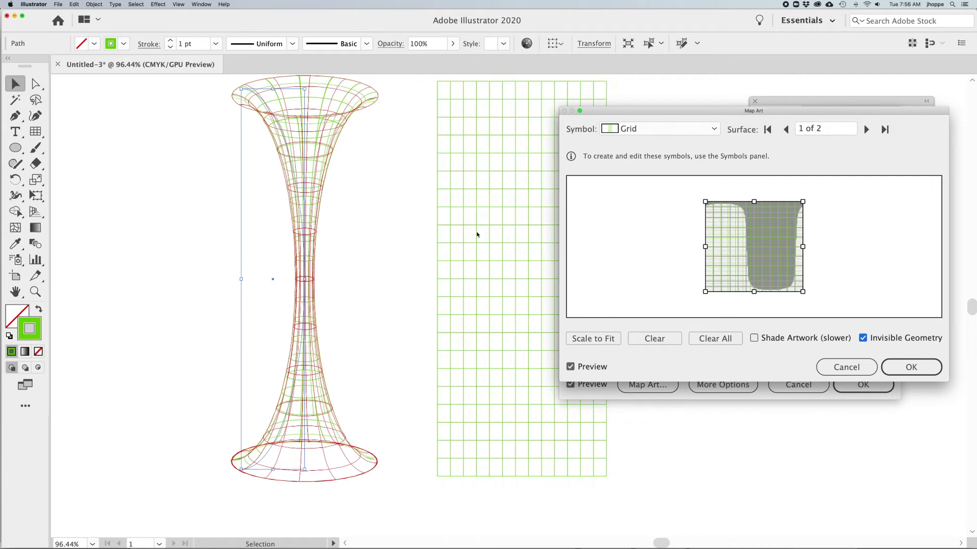
pyautogui.click(910, 368)
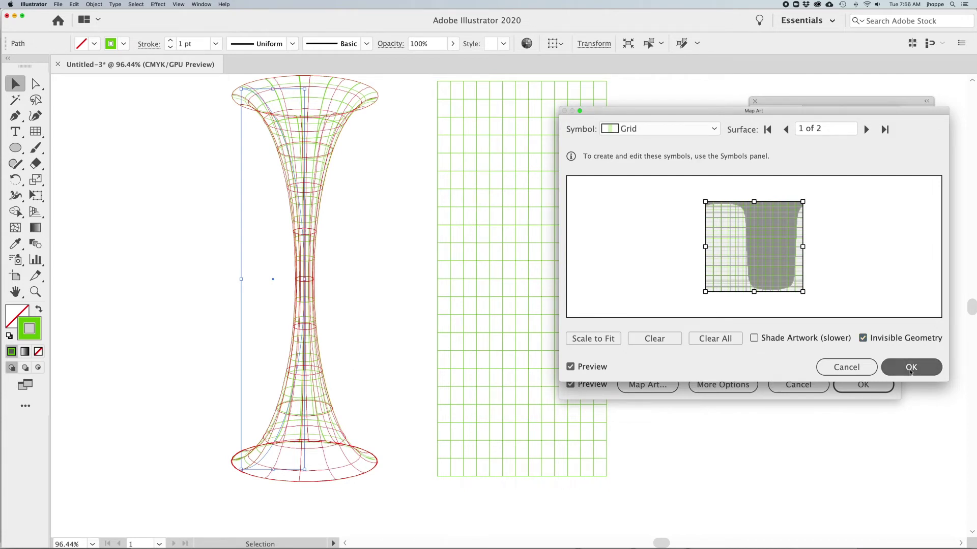
# Step: Rotate the funnel to -58°, -38°, 35° and apply the revolve
pyautogui.moveTo(644, 205); pyautogui.dragTo(616, 222)
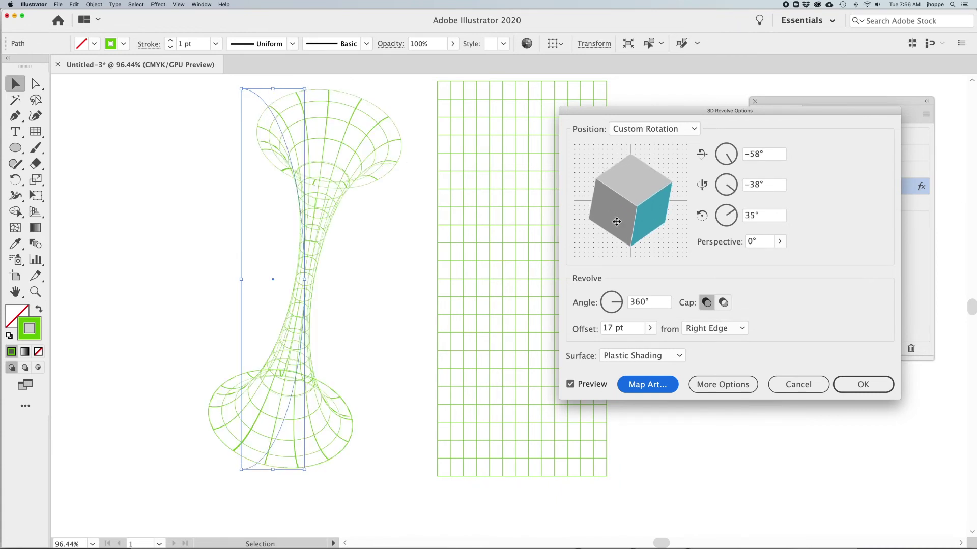
pyautogui.click(863, 384)
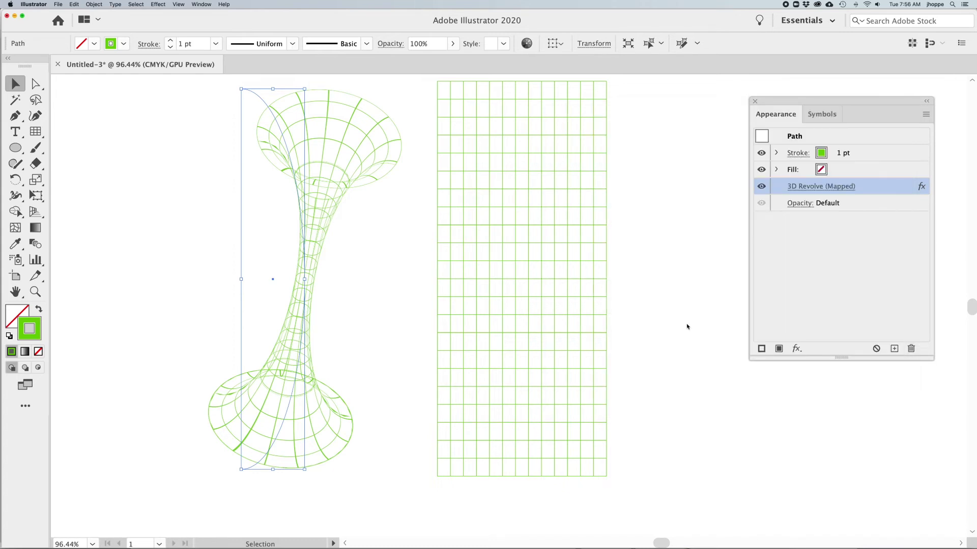
pyautogui.click(660, 309)
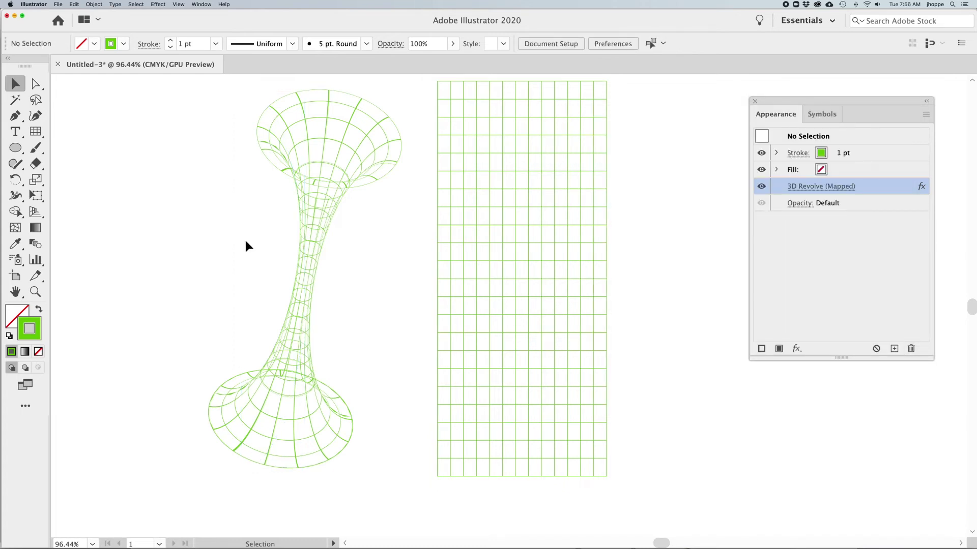
# Step: Edit the Grid symbol so its lines are CMYK Blue at 0.25 pt, then exit editing
pyautogui.click(822, 114)
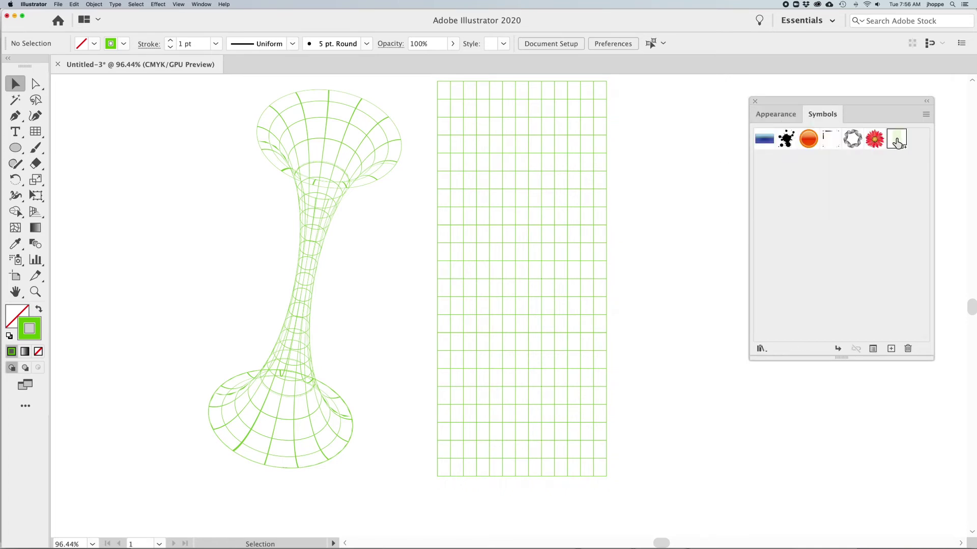
pyautogui.doubleClick(896, 139)
pyautogui.moveTo(383, 105); pyautogui.dragTo(642, 518)
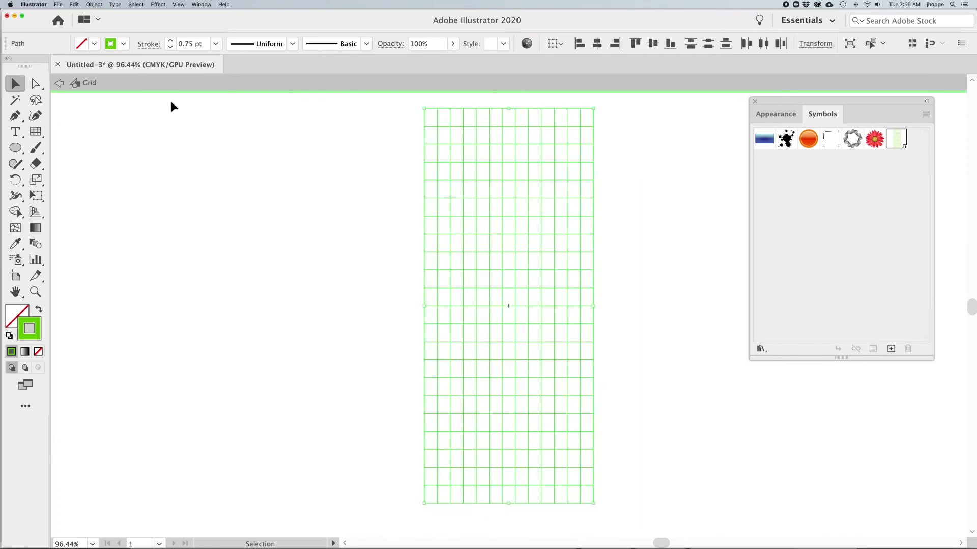
pyautogui.click(124, 44)
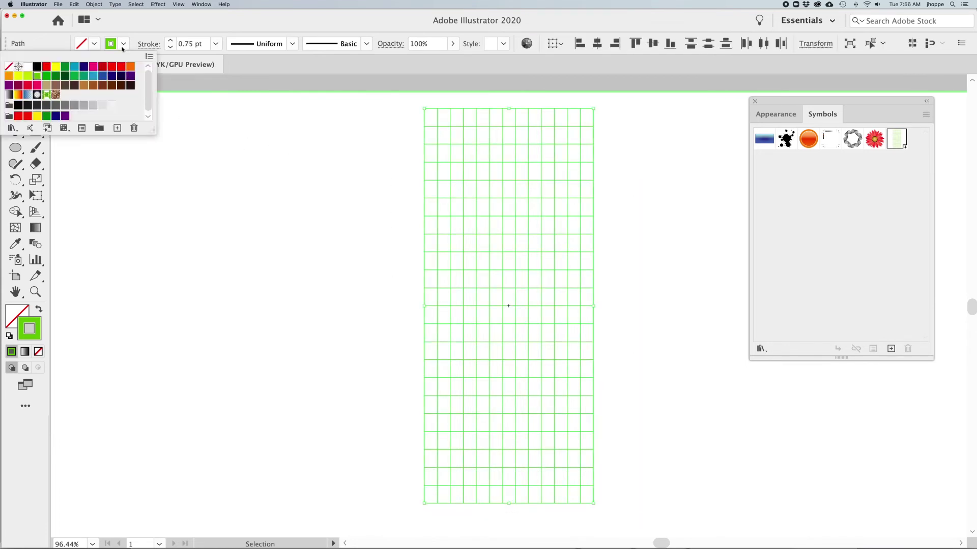
pyautogui.click(93, 75)
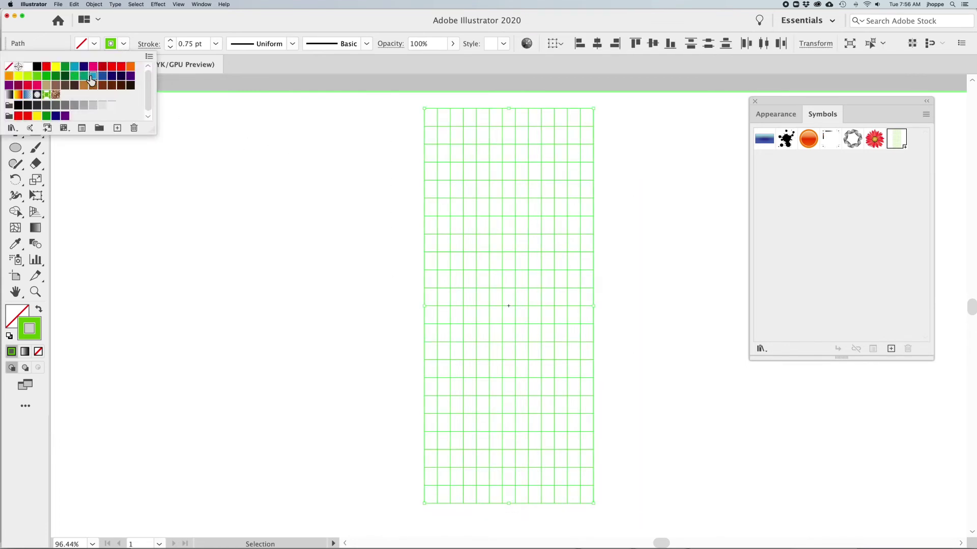
pyautogui.click(172, 48)
pyautogui.click(172, 48)
pyautogui.click(172, 47)
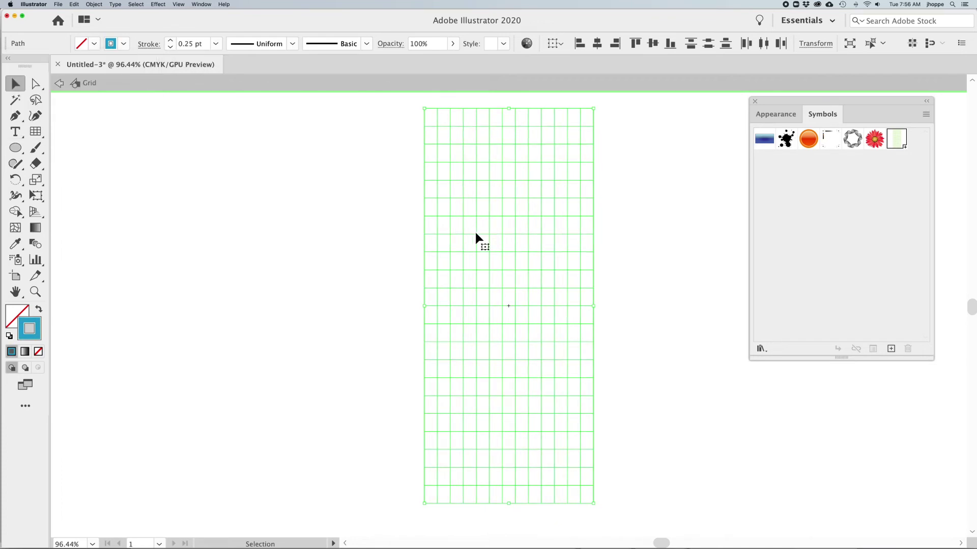
pyautogui.click(59, 88)
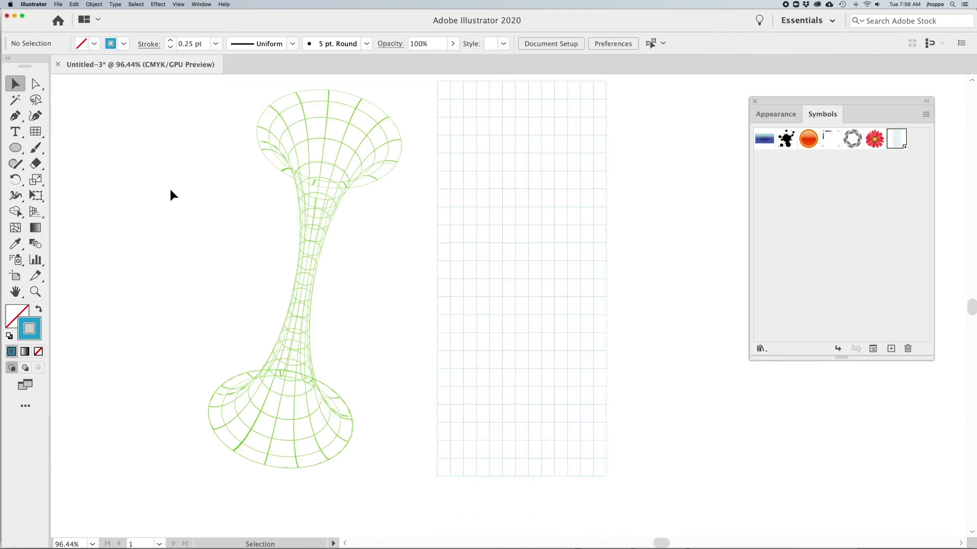
# Step: Reapply the funnel's 3D Revolve (Mapped) effect to show the thin blue grid, then reselect it
pyautogui.moveTo(171, 191); pyautogui.dragTo(388, 298)
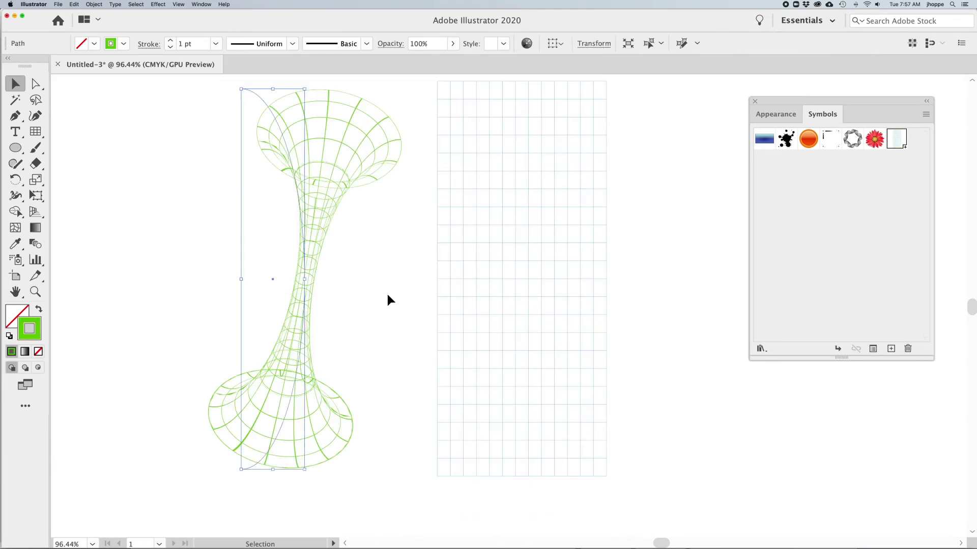
pyautogui.click(776, 114)
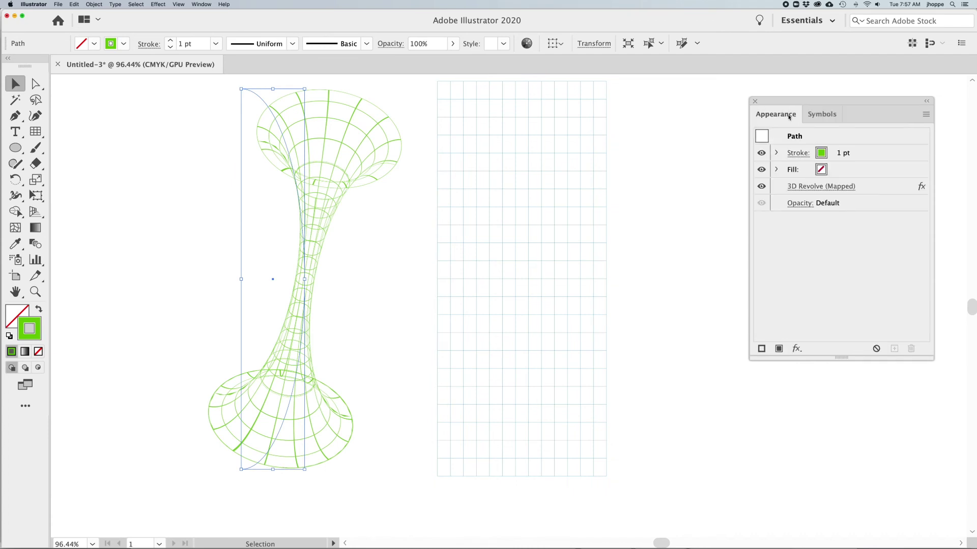
pyautogui.click(806, 188)
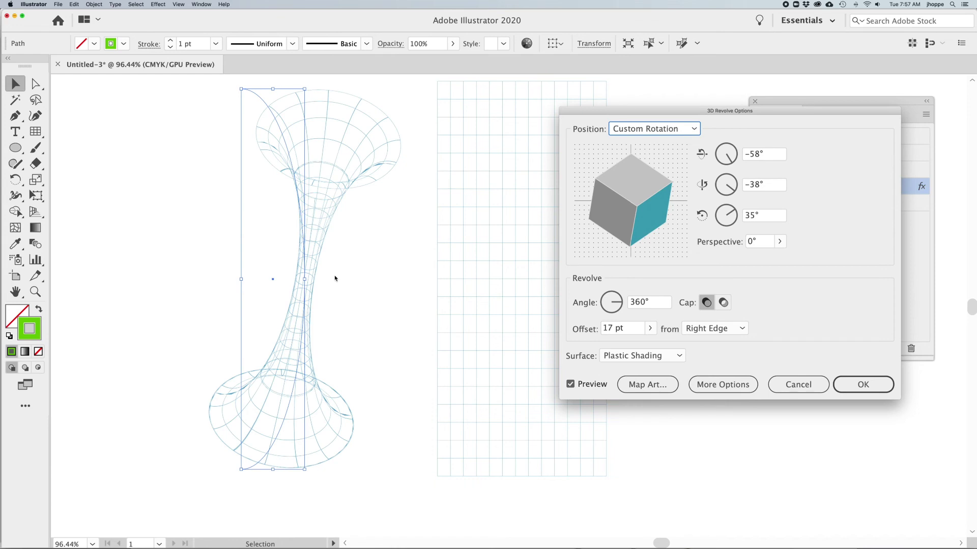
pyautogui.click(863, 385)
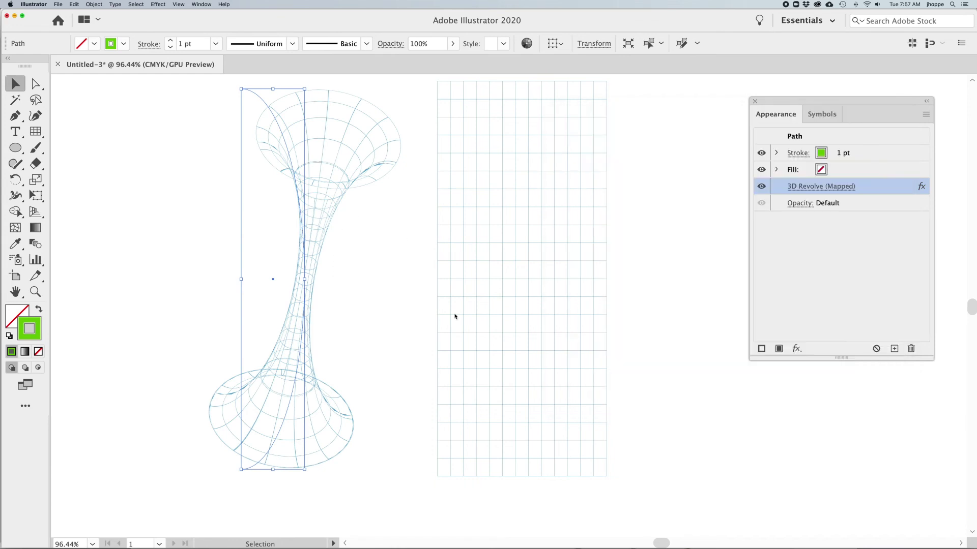
pyautogui.click(417, 309)
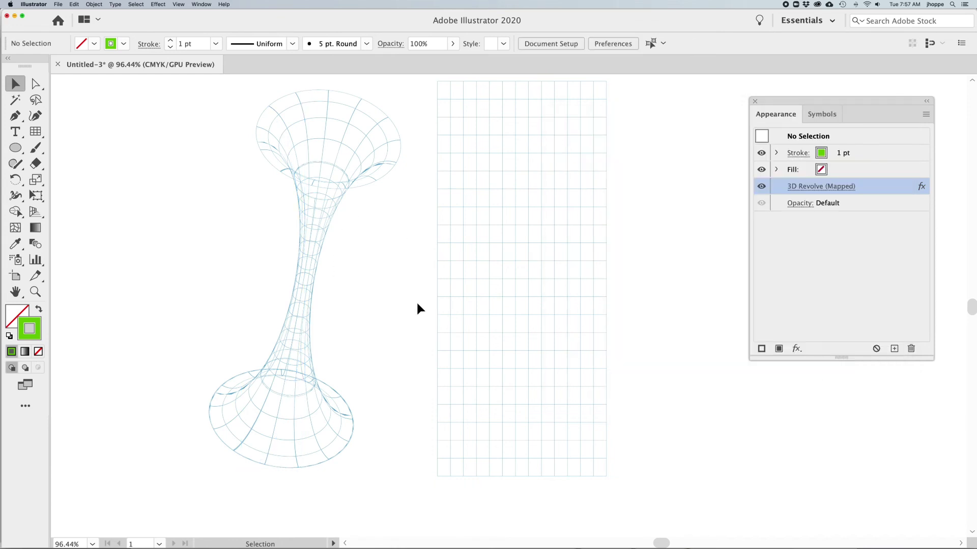
pyautogui.click(270, 244)
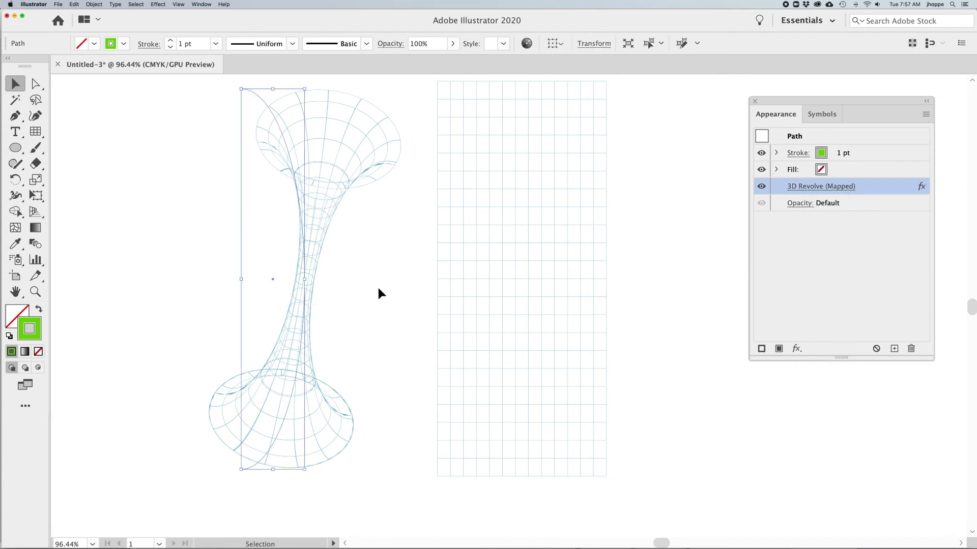
# Step: Change the revolve offset to 18 pt and refit the Grid map with Scale to Fit
pyautogui.click(814, 187)
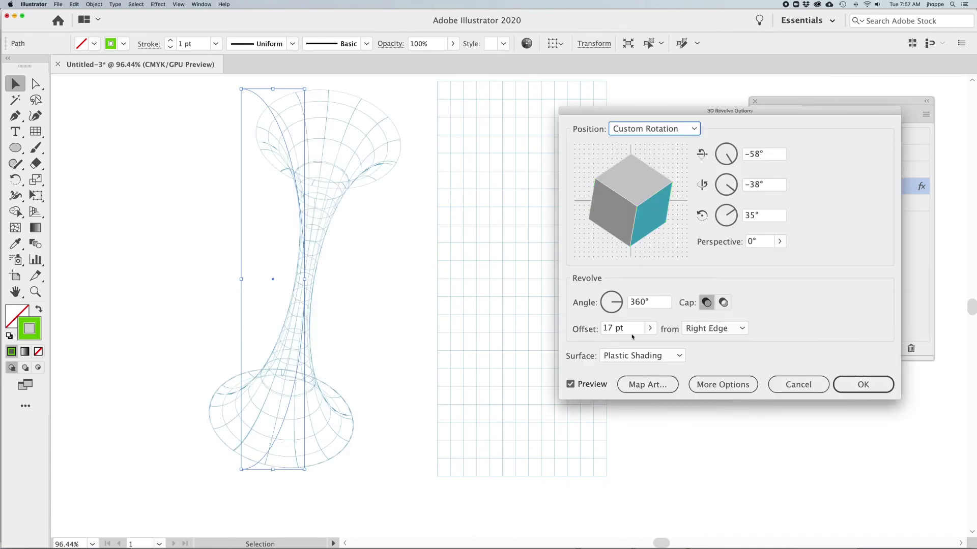
pyautogui.click(649, 329)
pyautogui.moveTo(603, 346); pyautogui.dragTo(604, 345)
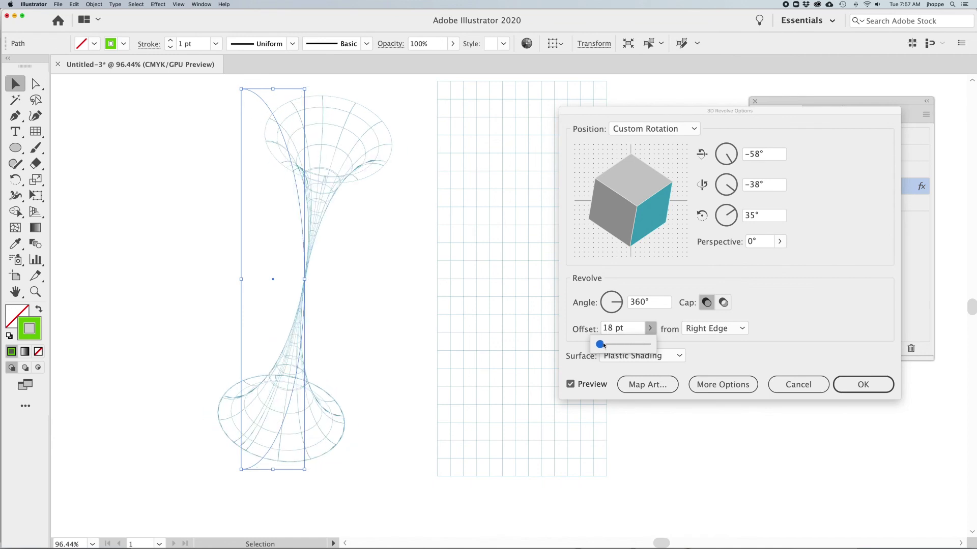
pyautogui.click(647, 389)
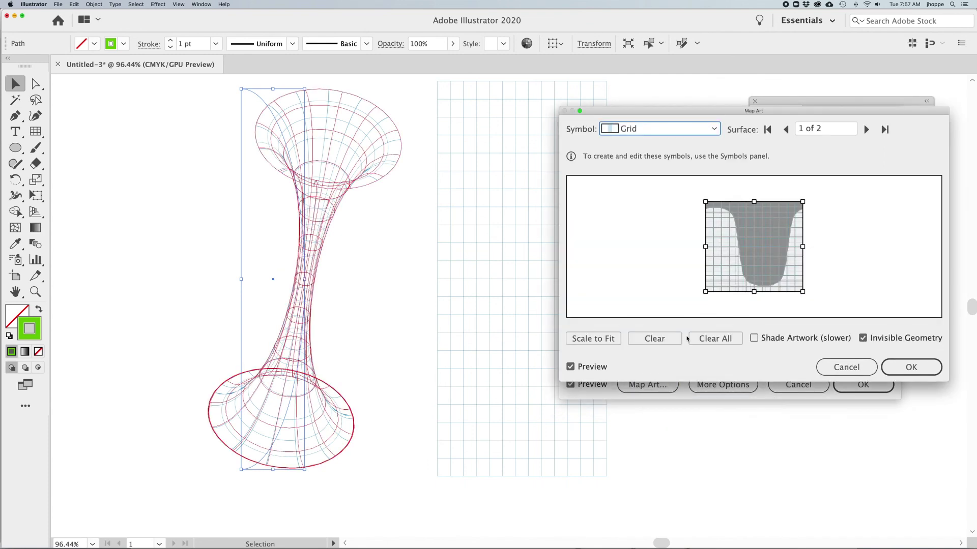
pyautogui.click(593, 339)
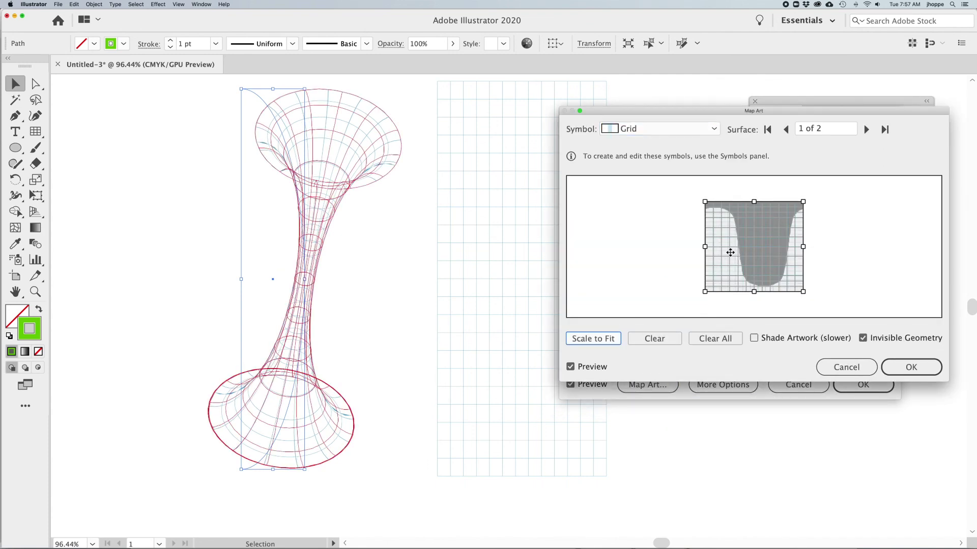
pyautogui.click(919, 371)
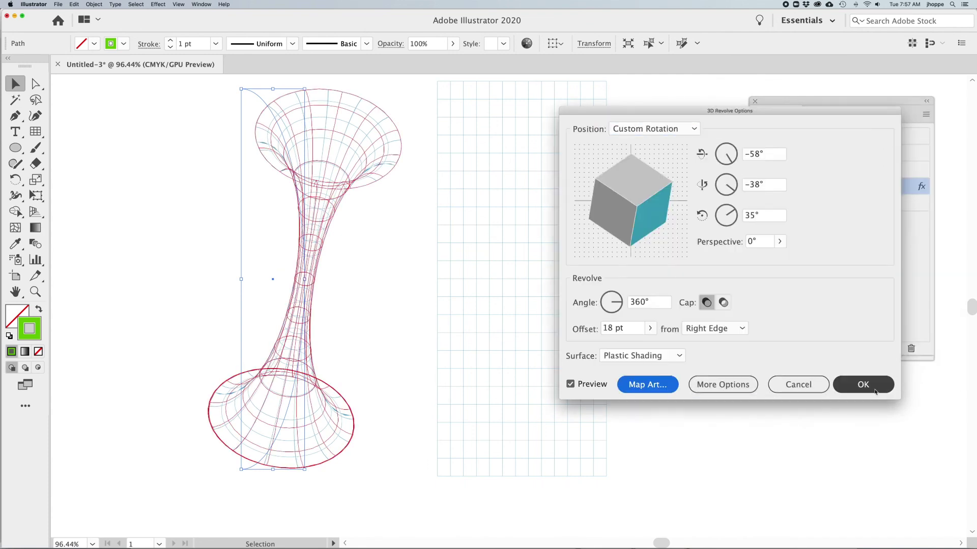
pyautogui.click(863, 384)
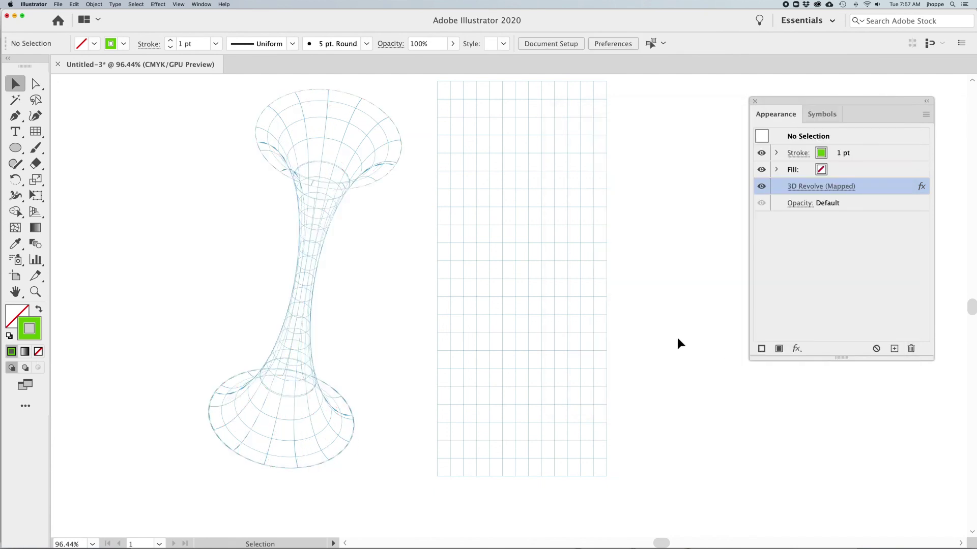
pyautogui.click(313, 254)
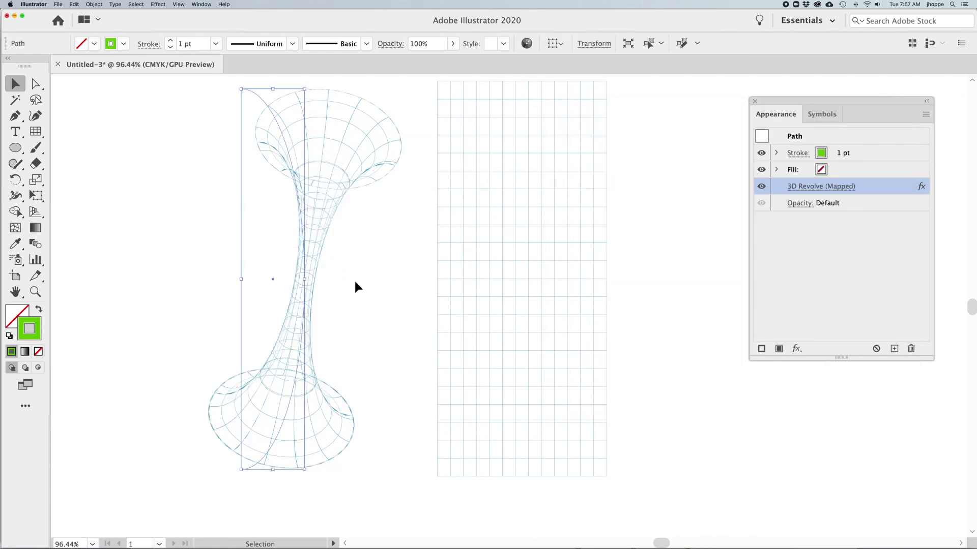
pyautogui.click(359, 280)
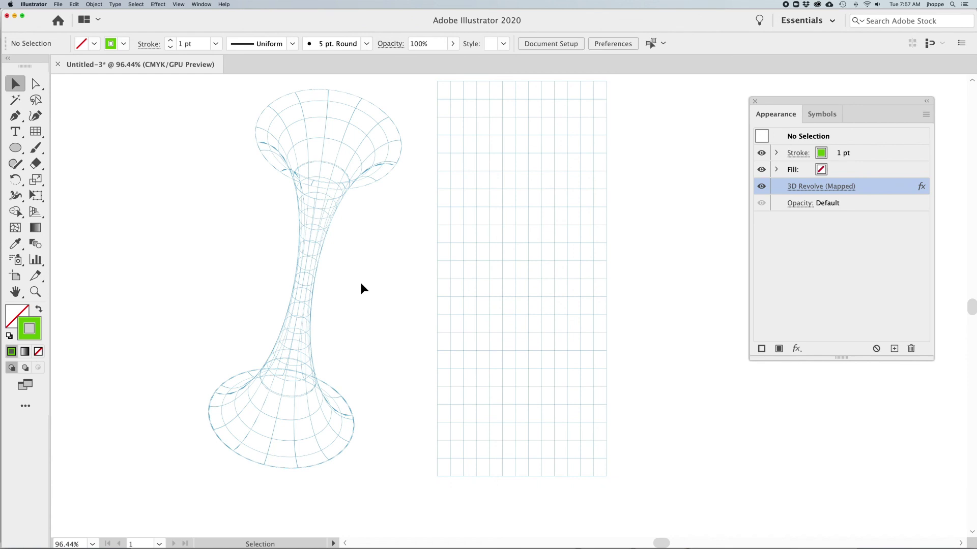